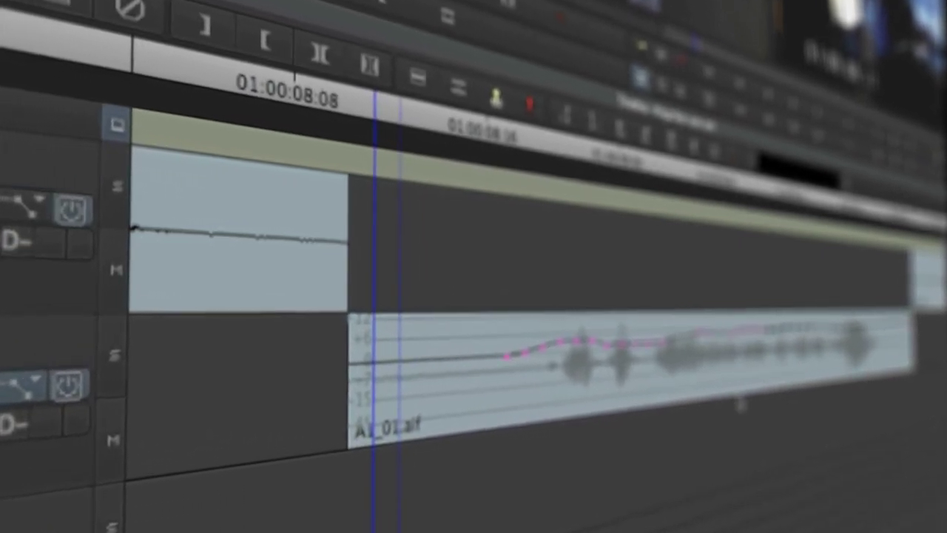
# Raise a volume keyframe on the dialog clip and play from about 01:01:16:00
pyautogui.moveTo(570, 359); pyautogui.dragTo(566, 337)
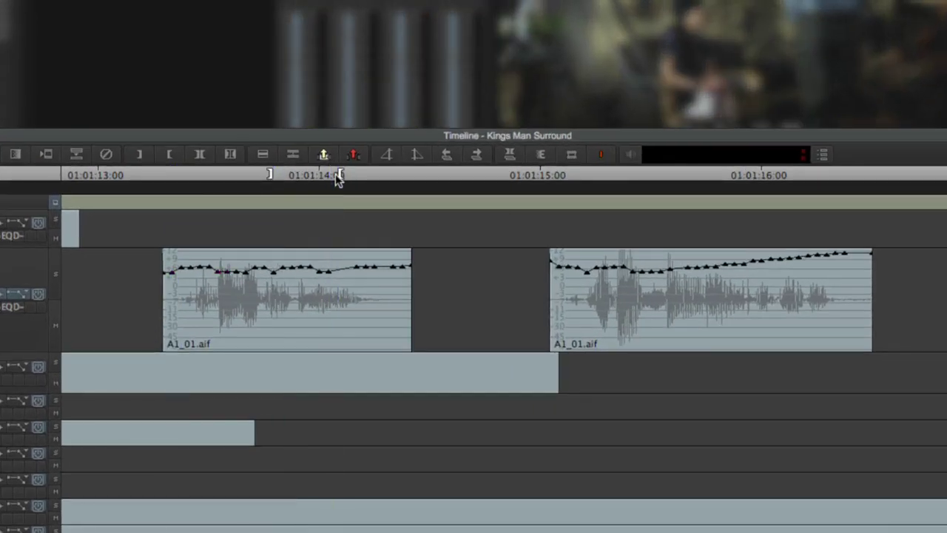
pyautogui.click(776, 179)
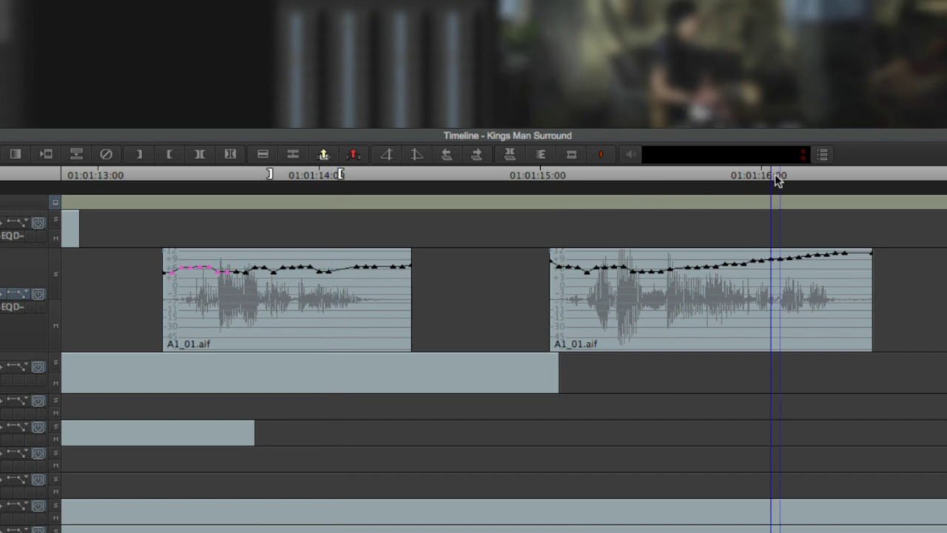
pyautogui.press('space')
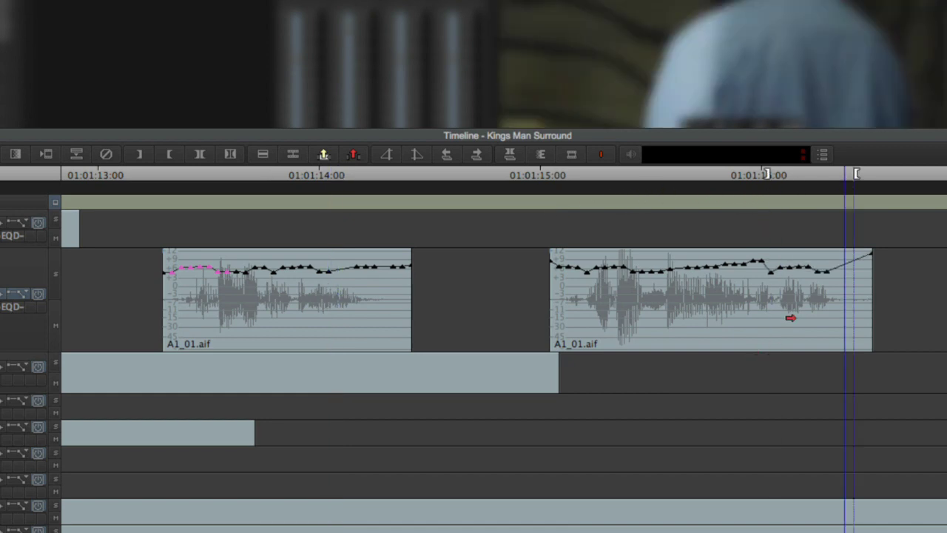
# Trim the end of the first DIA 2 dialog clip earlier
pyautogui.click(407, 306)
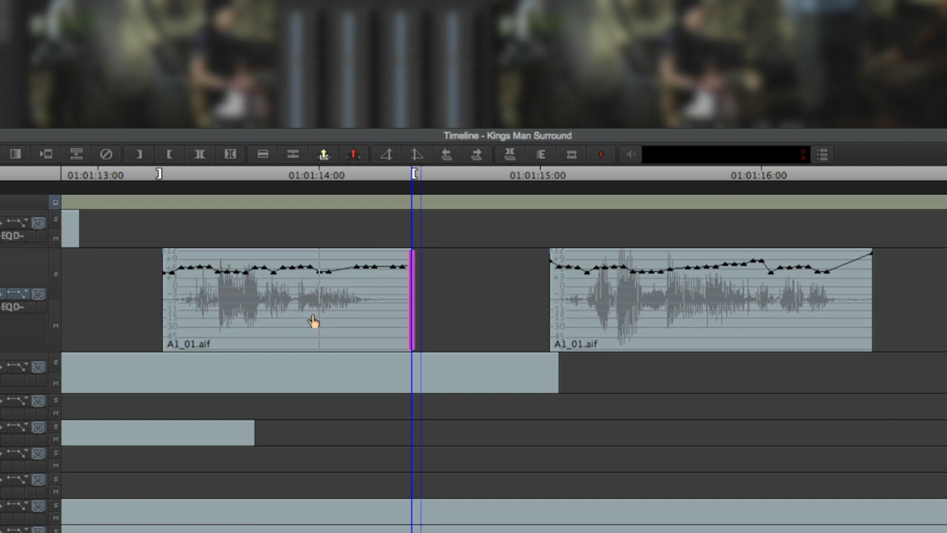
pyautogui.click(314, 321)
pyautogui.moveTo(339, 310); pyautogui.dragTo(407, 302)
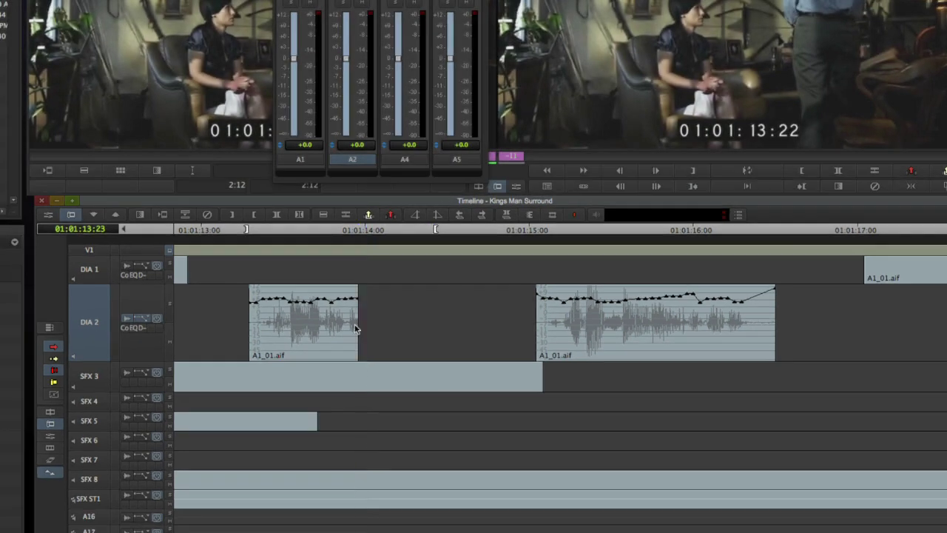
pyautogui.click(355, 328)
# Remove Hidden Volume Automation On Track, then extend the DIA 2 clip end later
pyautogui.click(411, 0)
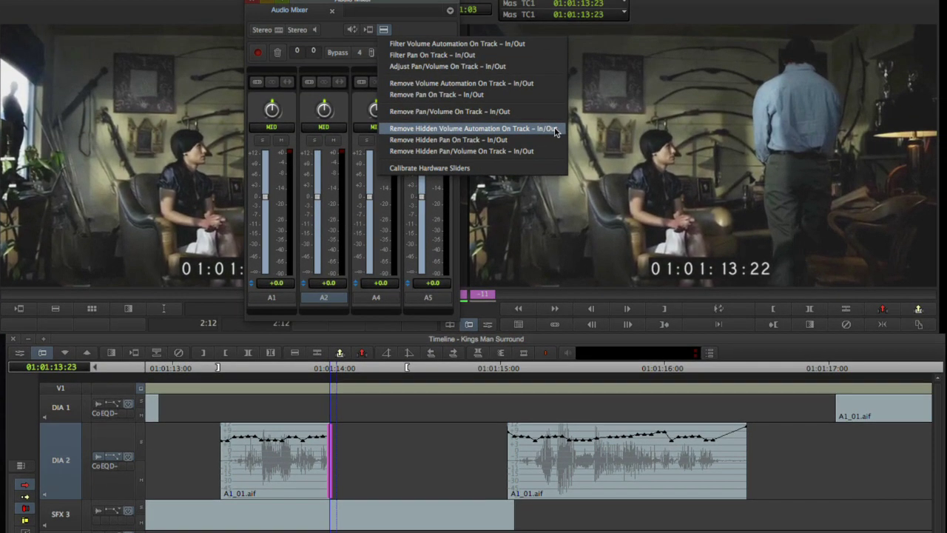
pyautogui.click(555, 129)
pyautogui.moveTo(331, 474); pyautogui.dragTo(412, 482)
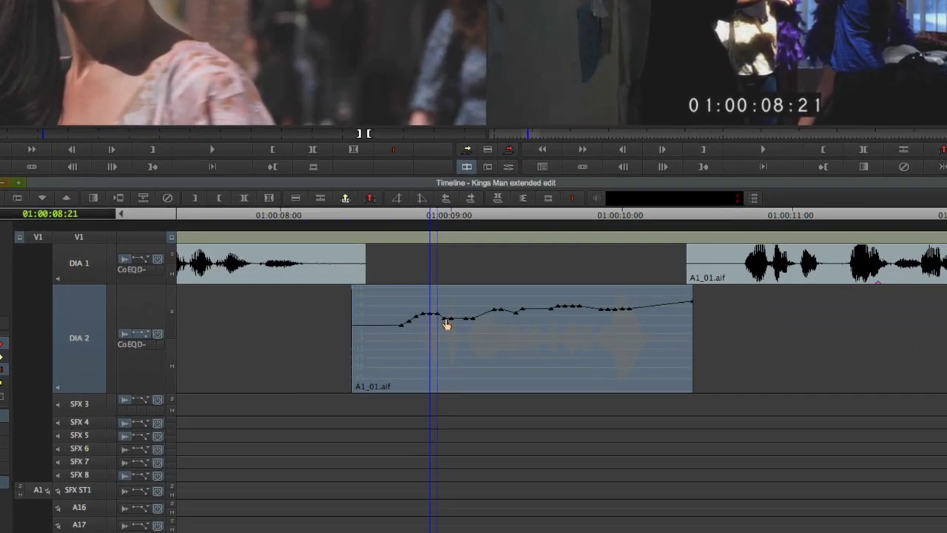
# Play the DIA 2 clip and lasso its first group of volume keyframes
pyautogui.click(535, 352)
pyautogui.press('space')
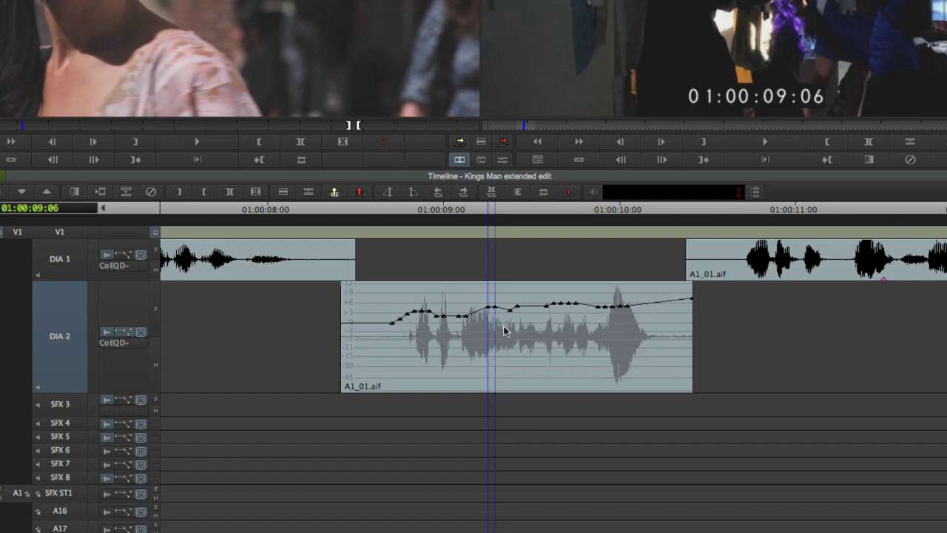
pyautogui.moveTo(385, 329); pyautogui.dragTo(543, 339)
# Nudge the selected keyframes later, then earlier, and lower and raise their volume level
pyautogui.press('shift+super+Right')
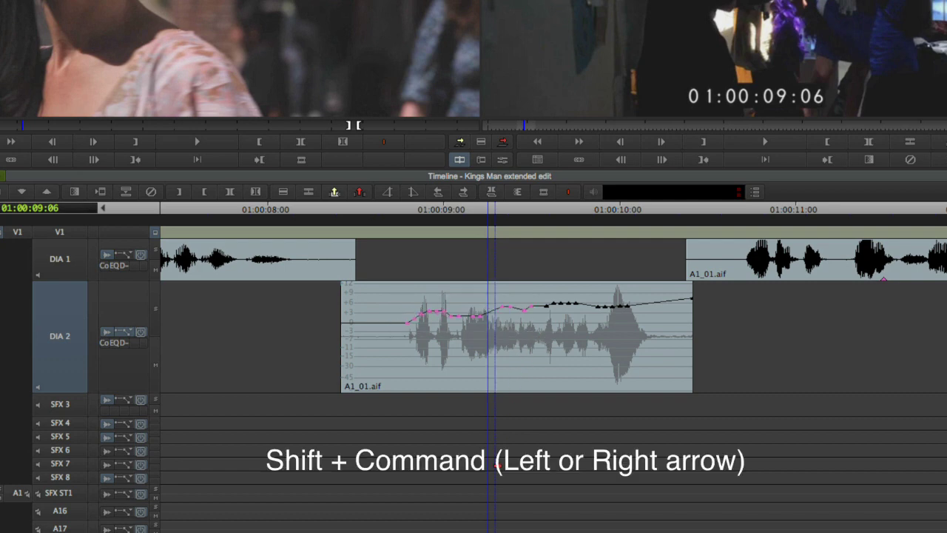
pyautogui.press('shift+super+Left')
pyautogui.press('shift+super+Left')
pyautogui.press('shift+super+Left')
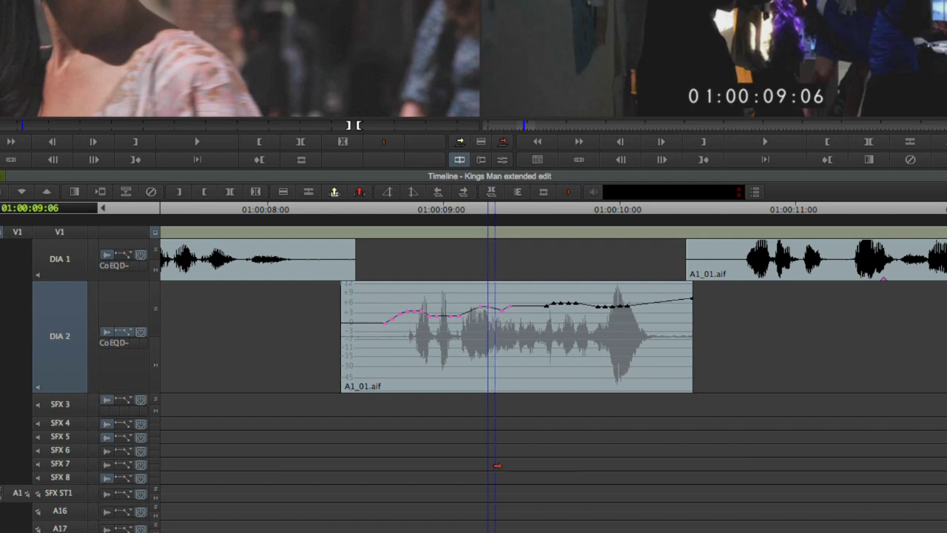
pyautogui.press('shift+super+Up')
pyautogui.press('shift+super+Up')
pyautogui.press('shift+super+Up')
pyautogui.press('shift+super+Up')
pyautogui.press('shift+super+Up')
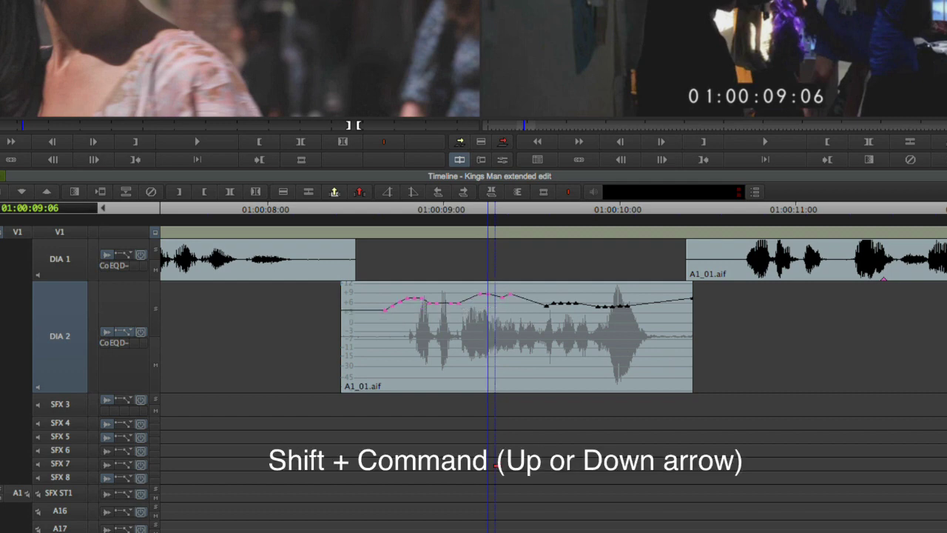
pyautogui.press('shift+super+Down')
pyautogui.press('shift+super+Down')
pyautogui.press('shift+super+Down')
pyautogui.press('shift+super+Down')
pyautogui.press('shift+super+Down')
pyautogui.press('shift+super+Down')
pyautogui.press('shift+super+Down')
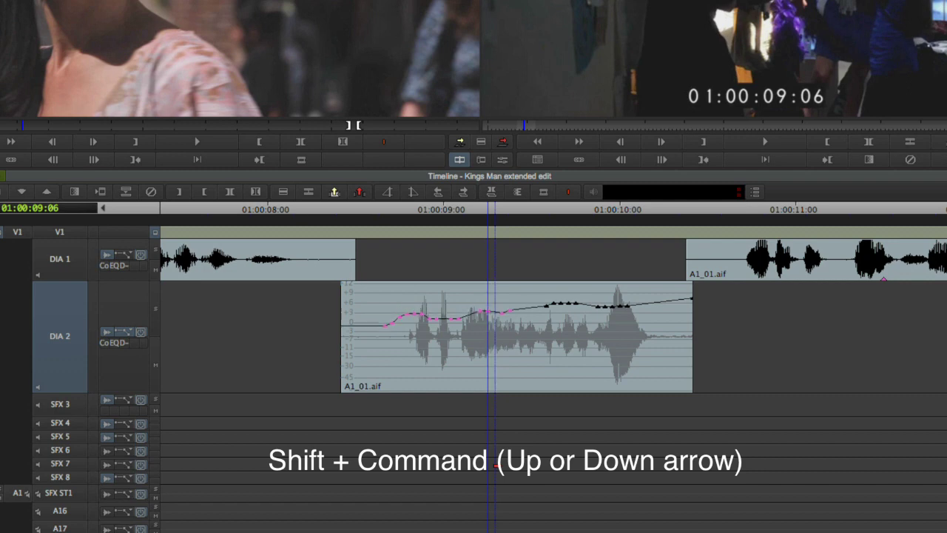
pyautogui.press('shift+super+Up')
pyautogui.press('shift+super+Up')
pyautogui.press('shift+super+Up')
pyautogui.press('shift+super+Up')
pyautogui.press('shift+super+Up')
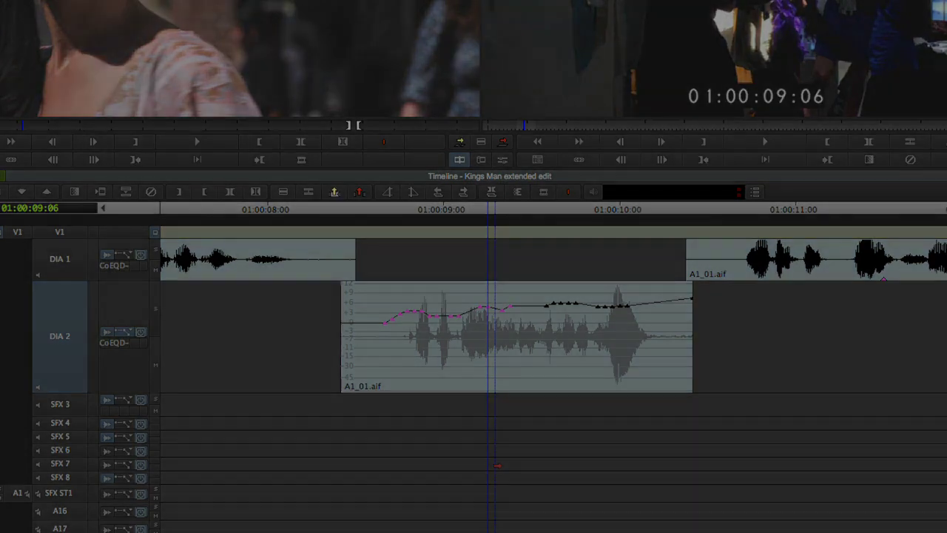
# Set the sequence format to 5.1 and bring up track A4's surround panner
pyautogui.click(252, 252)
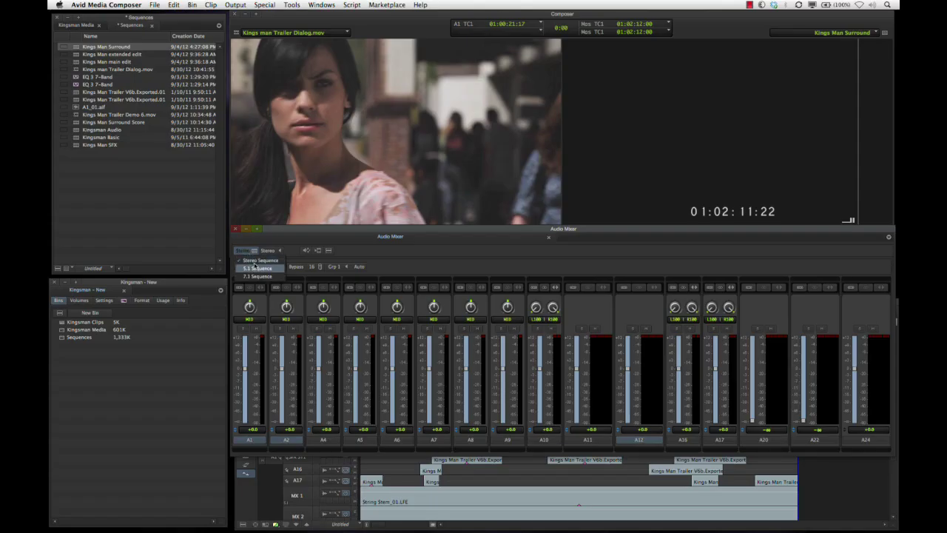
pyautogui.click(256, 268)
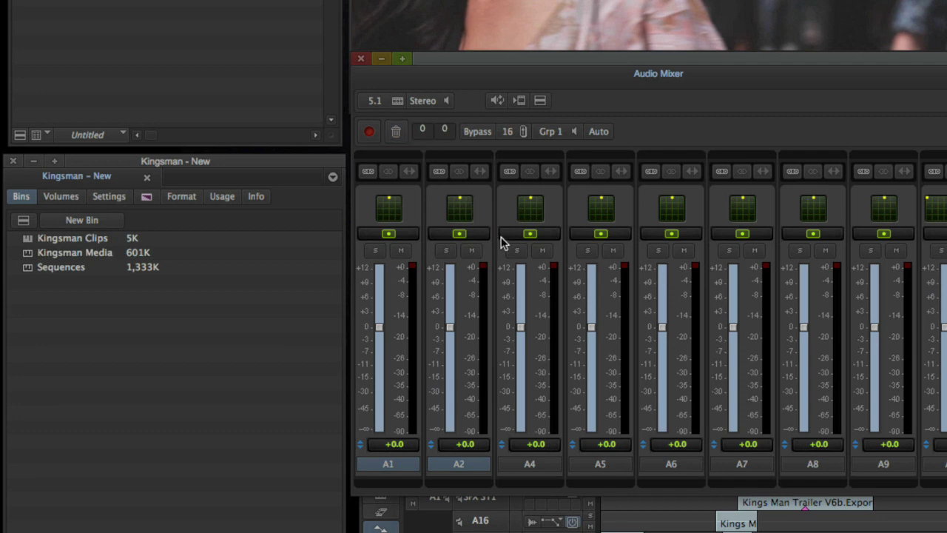
pyautogui.click(530, 235)
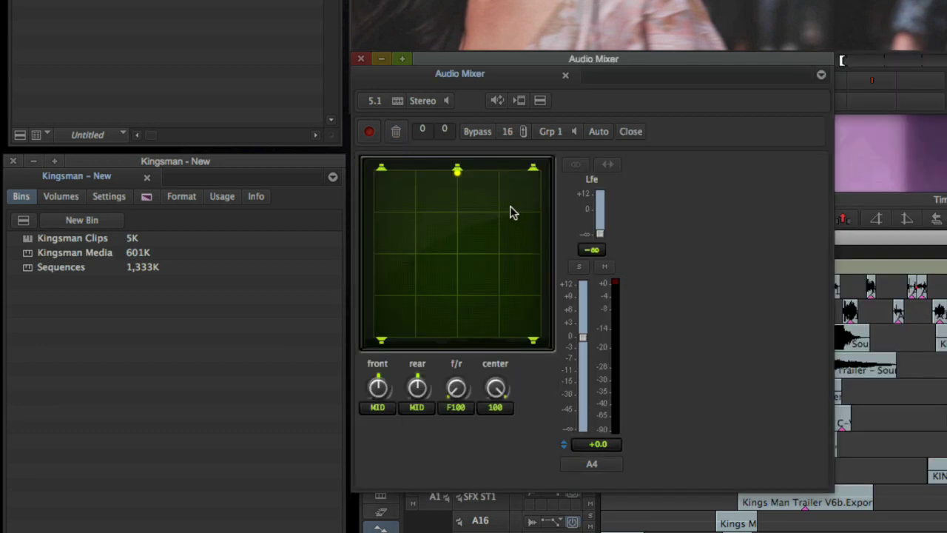
# Pan A4 front left, rear, then front right, and adjust its LFE send
pyautogui.moveTo(457, 171); pyautogui.dragTo(420, 190)
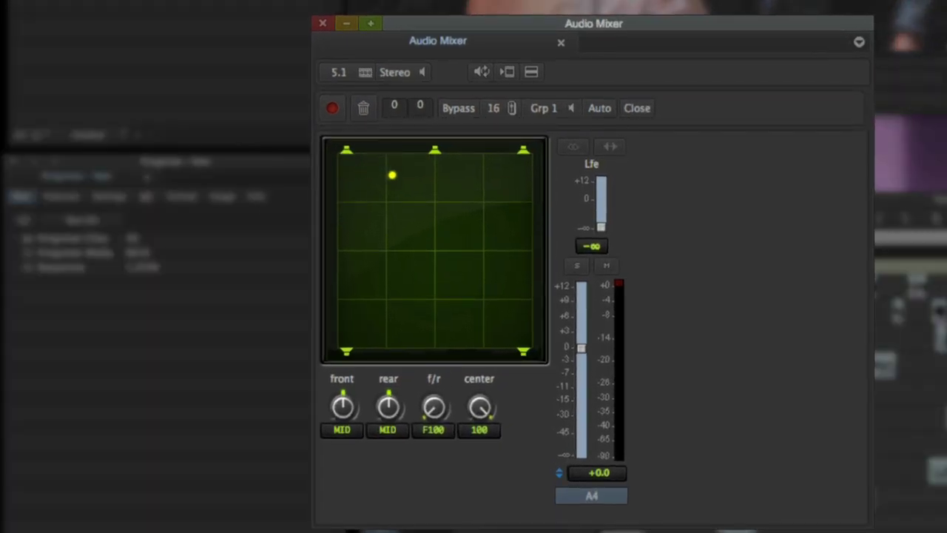
pyautogui.moveTo(497, 213); pyautogui.dragTo(502, 251)
pyautogui.moveTo(494, 175); pyautogui.dragTo(476, 158)
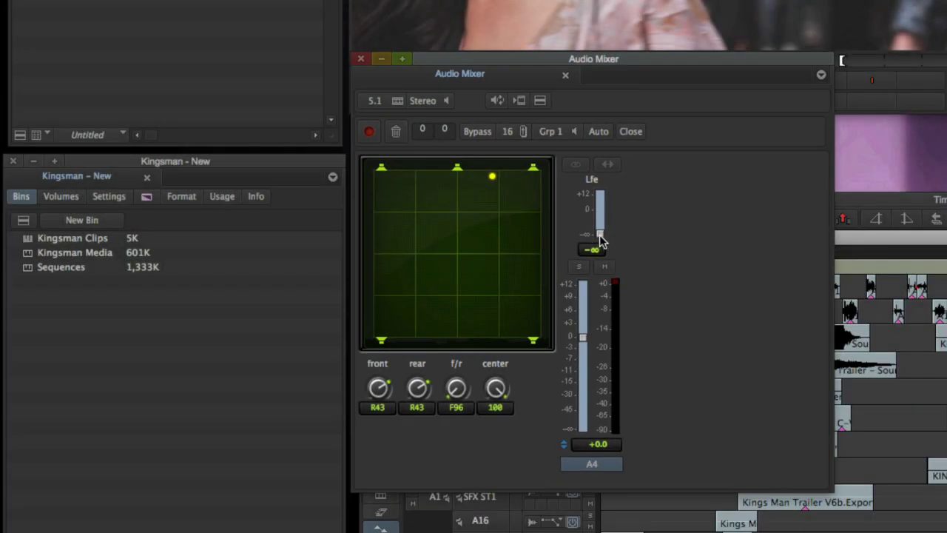
pyautogui.moveTo(599, 239); pyautogui.dragTo(600, 213)
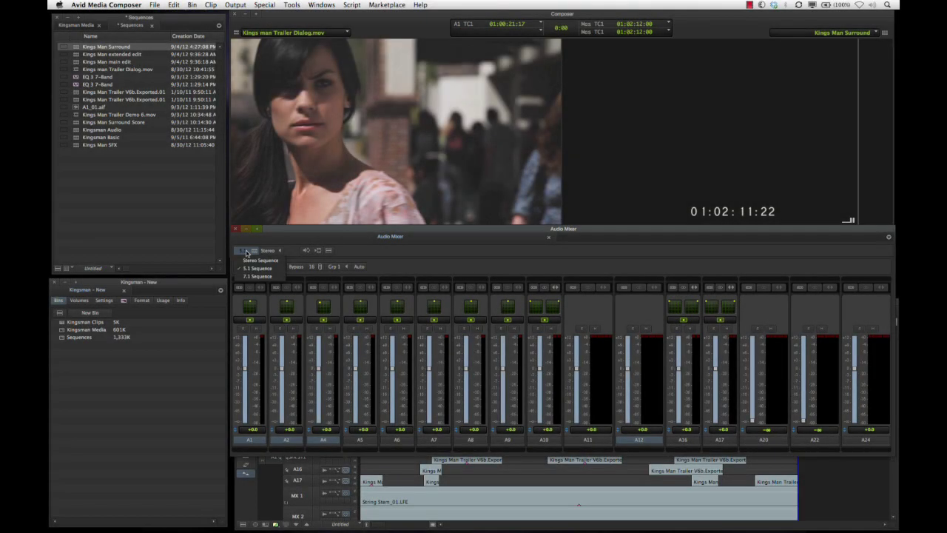
# Keep the sequence at 5.1 and show a track's surround panner, with Lfe at -∞
pyautogui.click(237, 251)
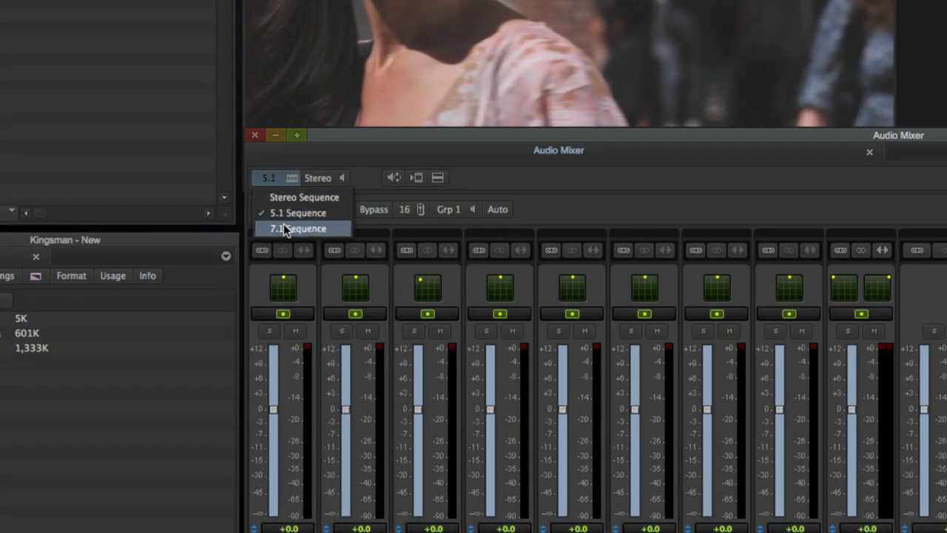
pyautogui.click(576, 195)
pyautogui.click(427, 314)
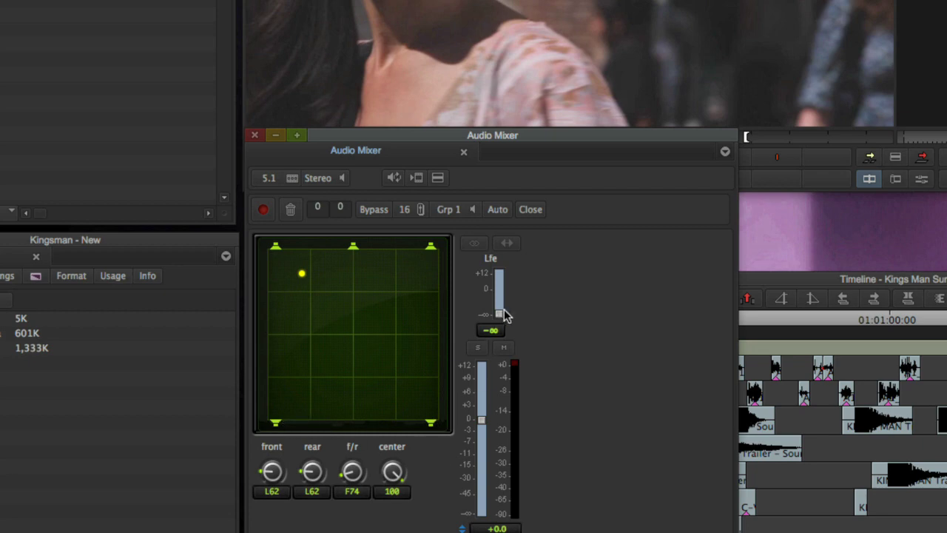
pyautogui.moveTo(503, 314)
pyautogui.mouseDown()
pyautogui.moveTo(506, 276)
pyautogui.moveTo(499, 320)
pyautogui.mouseUp()
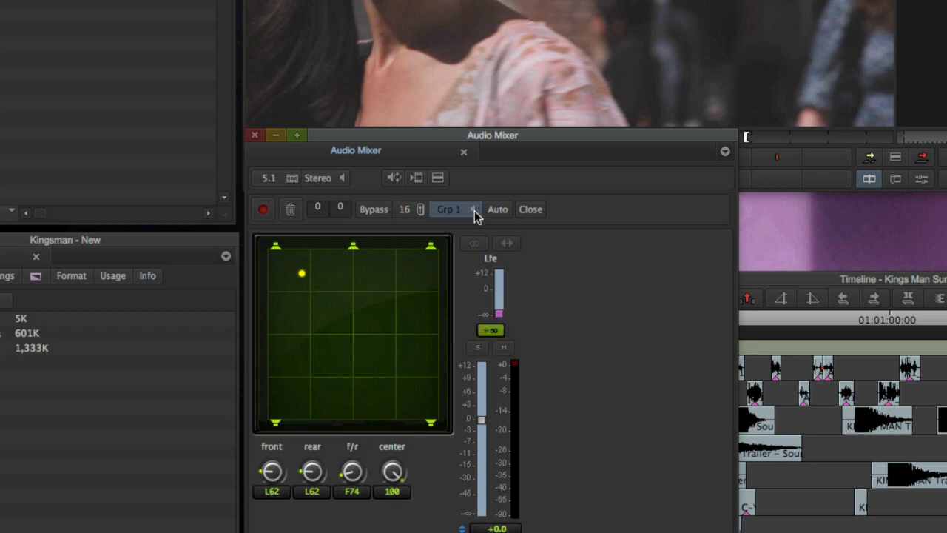
# Review the sequence format and track output lists, leaving the output at Stereo
pyautogui.click(270, 179)
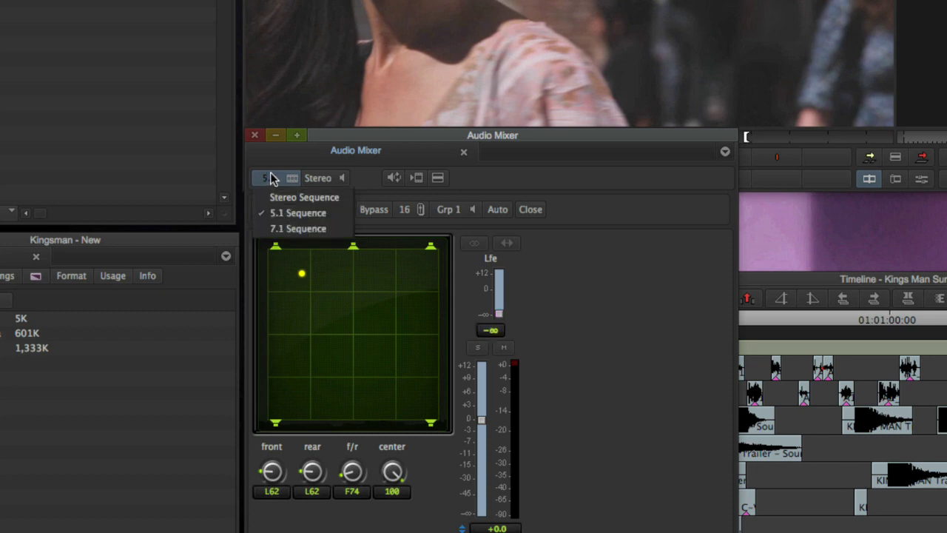
pyautogui.click(323, 177)
pyautogui.click(323, 178)
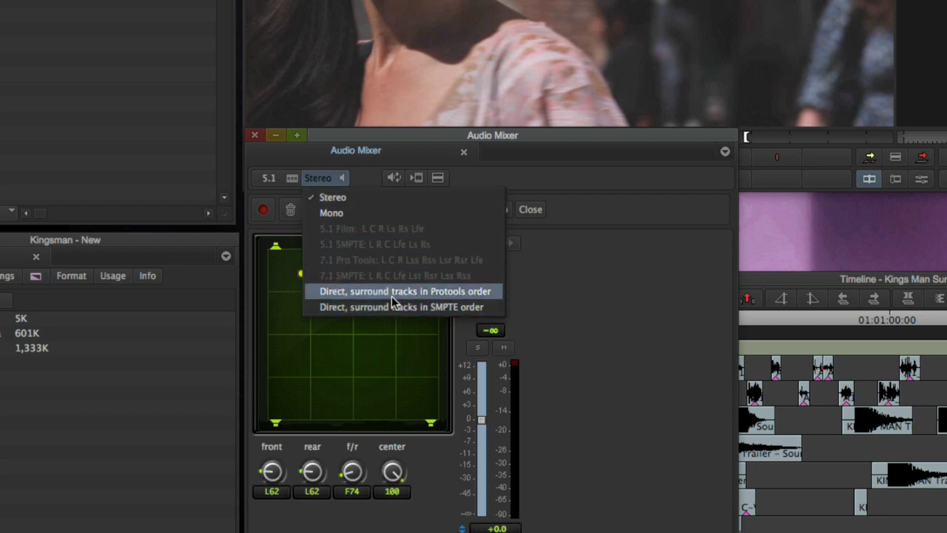
pyautogui.click(622, 283)
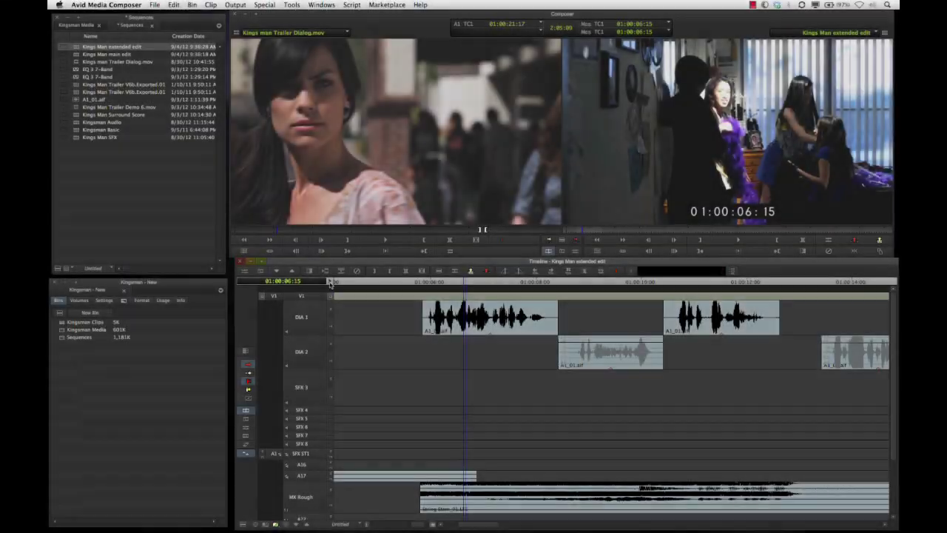
# Boost the EQ 3 low-mid band to 11.2 dB near 545 Hz and set D-Verb size to Large
pyautogui.click(330, 284)
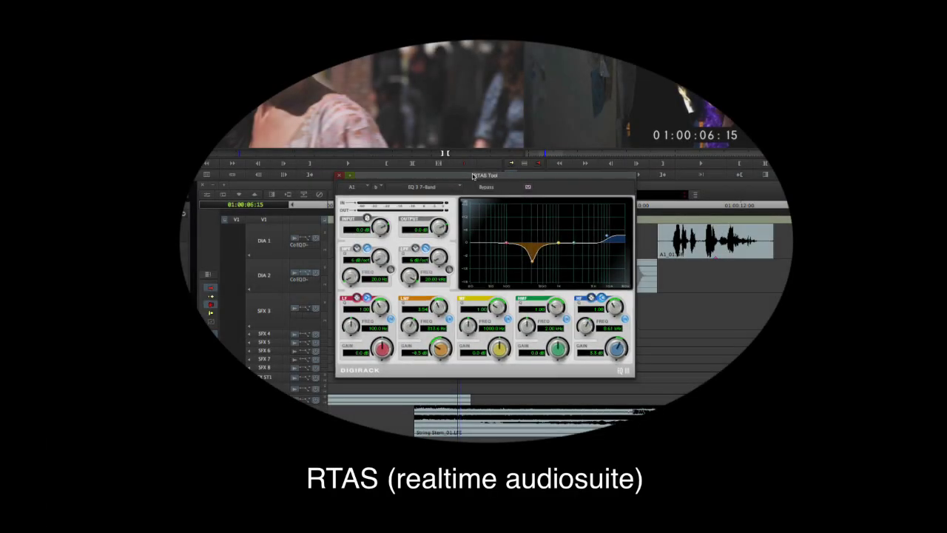
pyautogui.moveTo(533, 260)
pyautogui.mouseDown()
pyautogui.moveTo(545, 221)
pyautogui.moveTo(536, 246)
pyautogui.mouseUp()
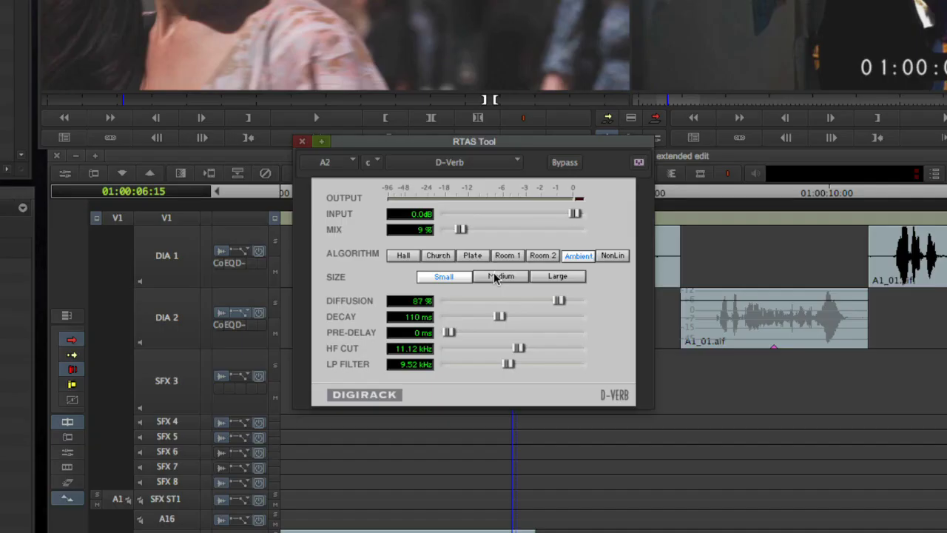
pyautogui.click(501, 276)
pyautogui.click(552, 277)
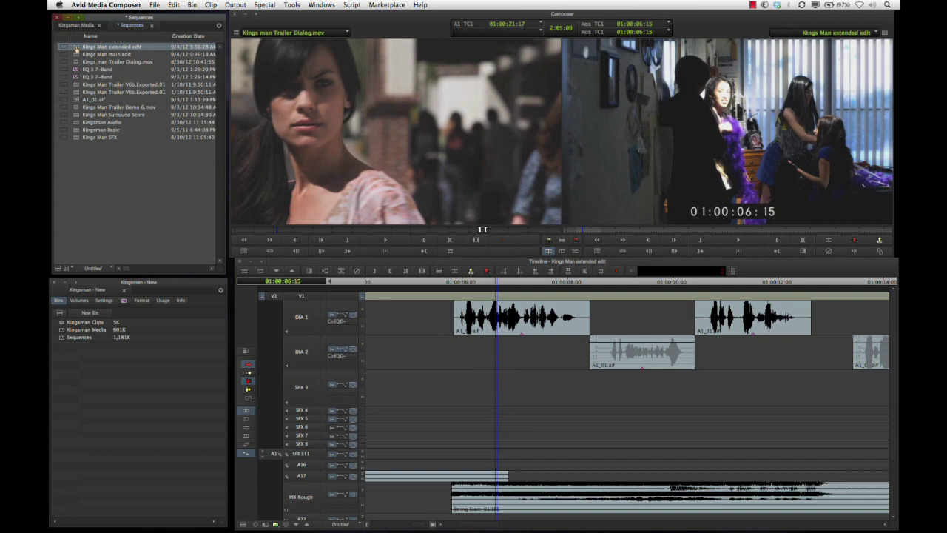
# Export the Kings Man extended edit sequence using the Export To Pro Tools preset
pyautogui.rightClick(76, 47)
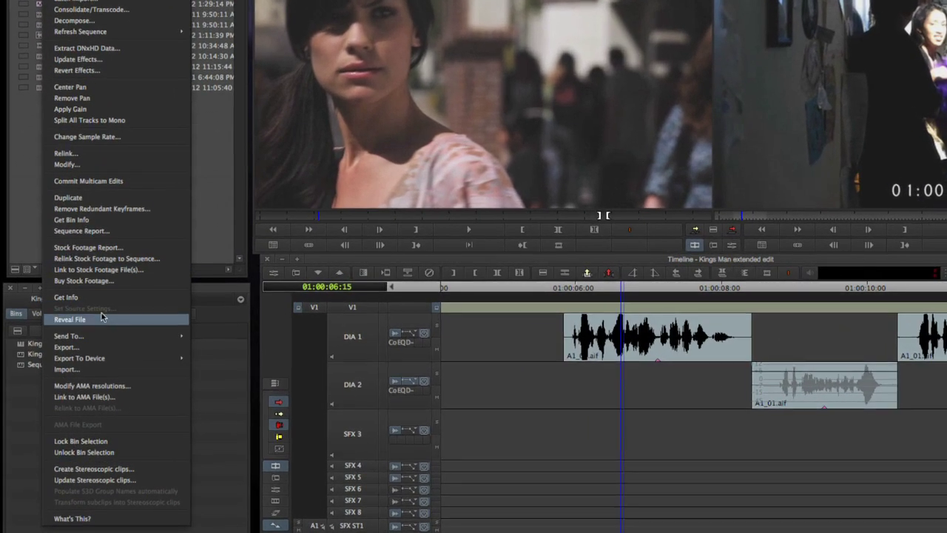
pyautogui.click(100, 349)
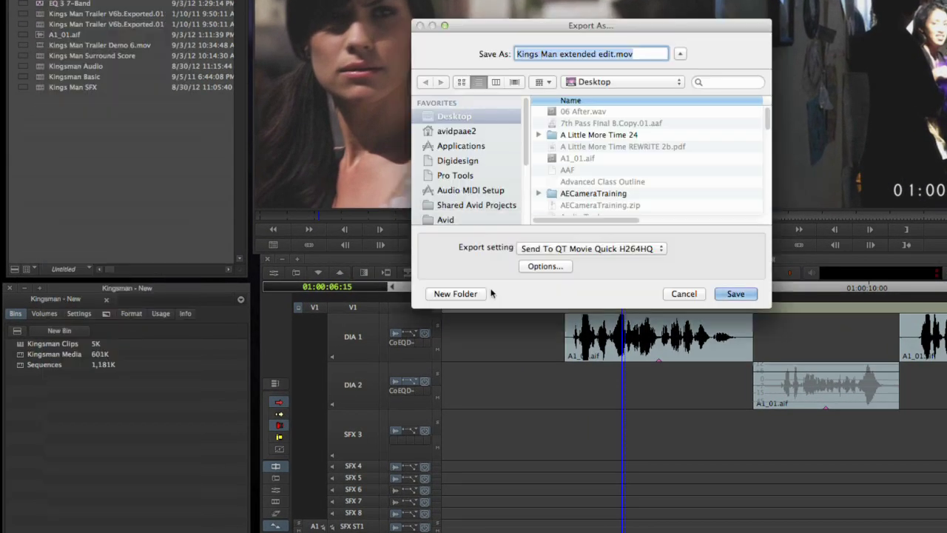
pyautogui.click(584, 248)
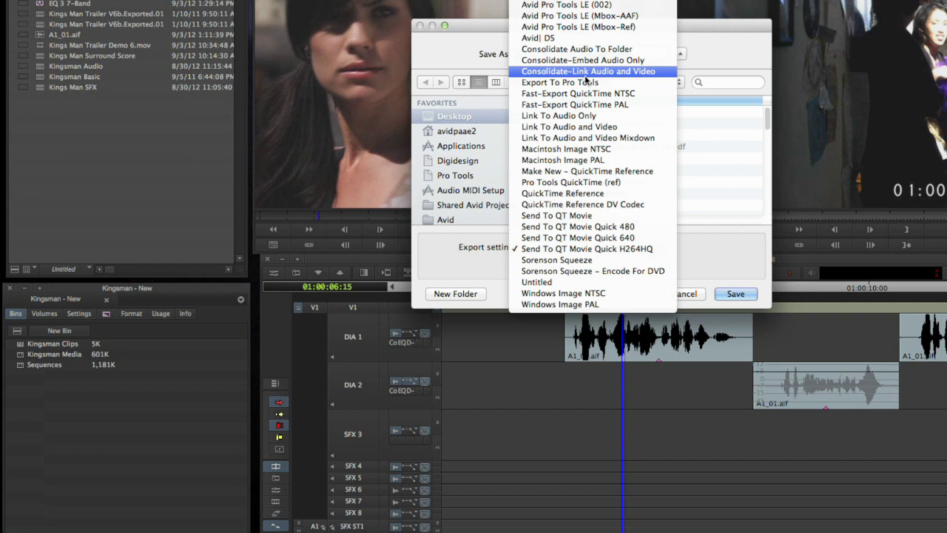
pyautogui.click(560, 82)
# In the Pro Tools export options, keep AAF as the Export As format
pyautogui.click(524, 306)
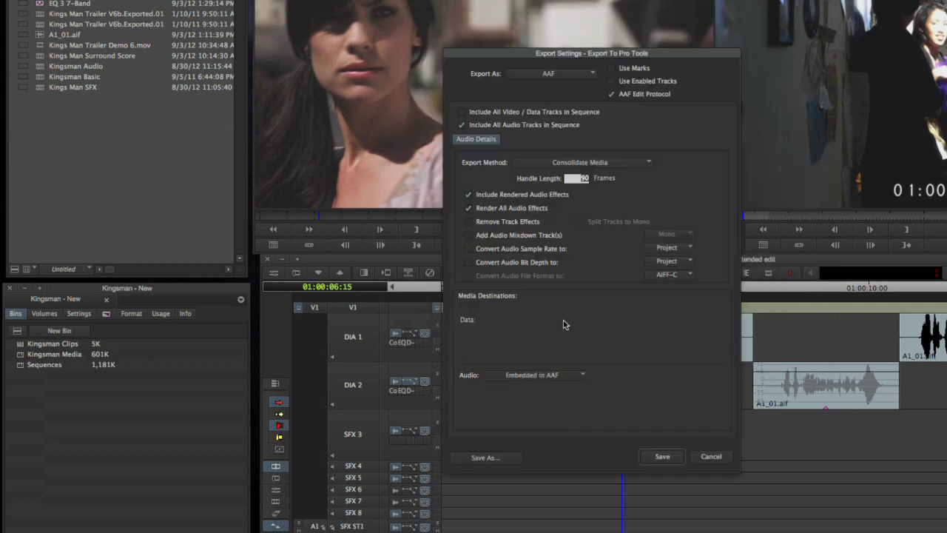
pyautogui.click(562, 75)
pyautogui.click(543, 88)
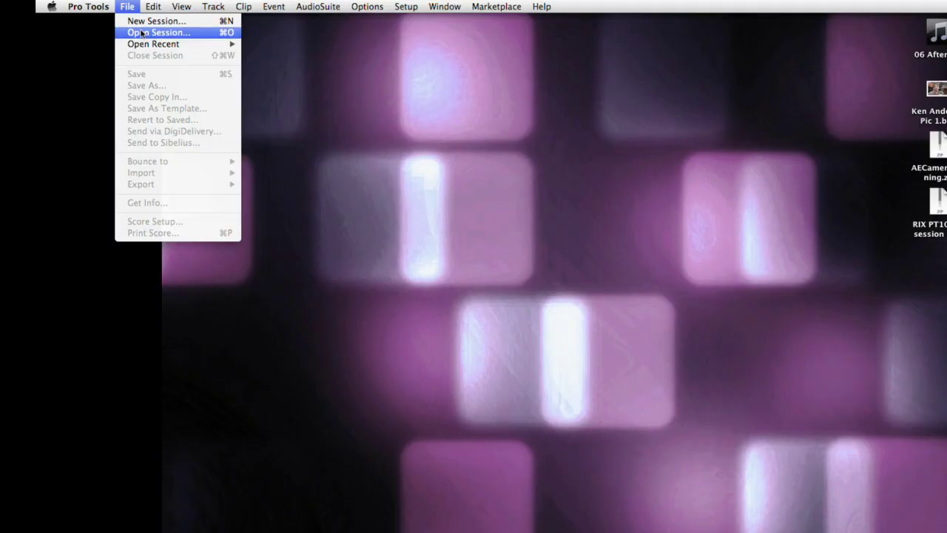
# Open Kings Man Surround.Copy.01.aaf in Pro Tools as a new 24-bit, 48 kHz session
pyautogui.click(141, 32)
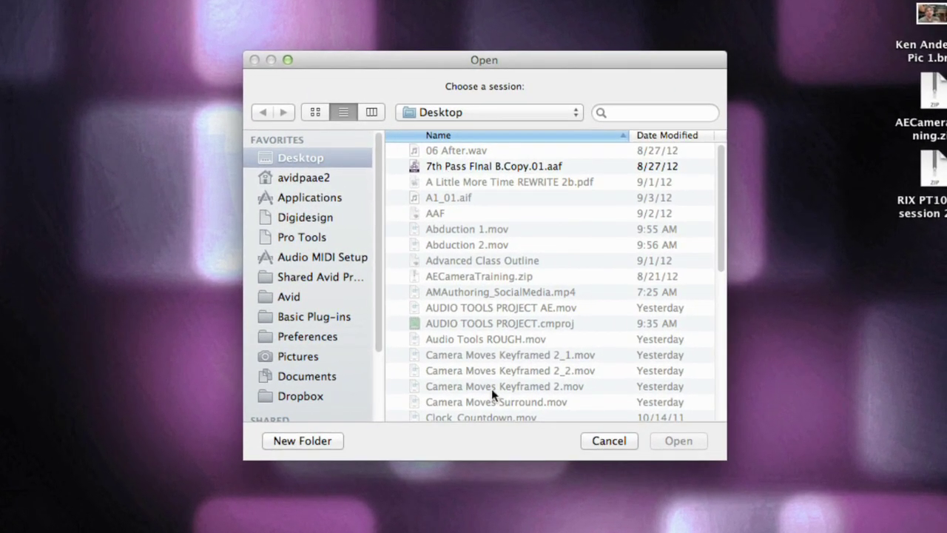
pyautogui.scroll(-6, 490, 348)
pyautogui.click(485, 288)
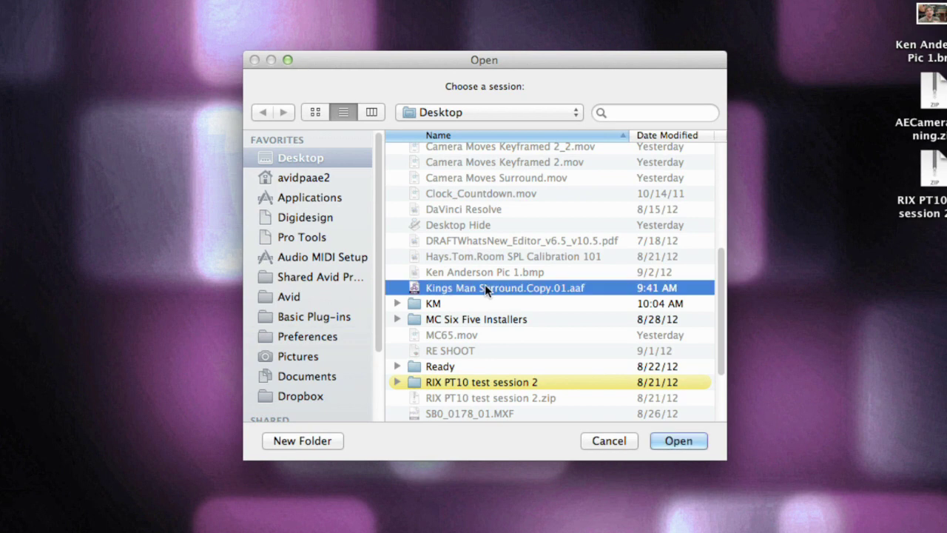
pyautogui.click(699, 440)
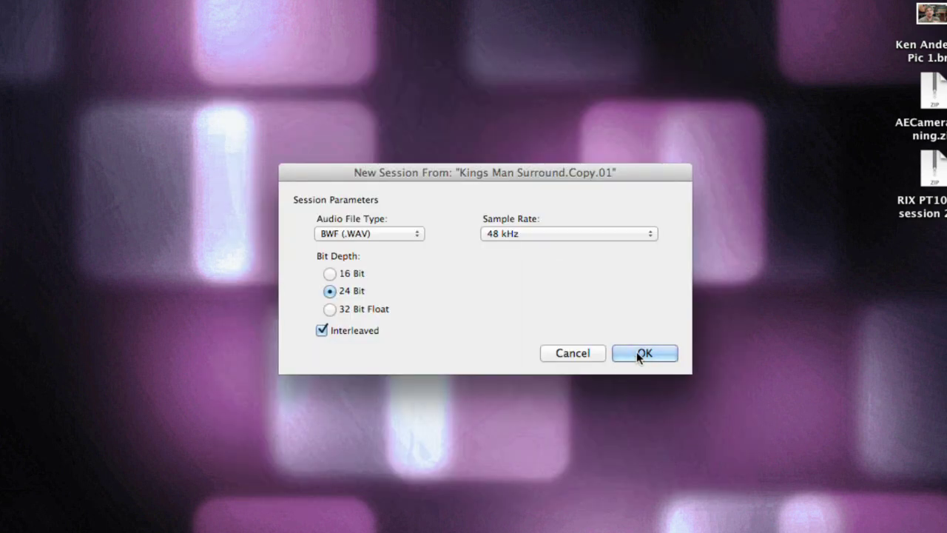
pyautogui.click(644, 353)
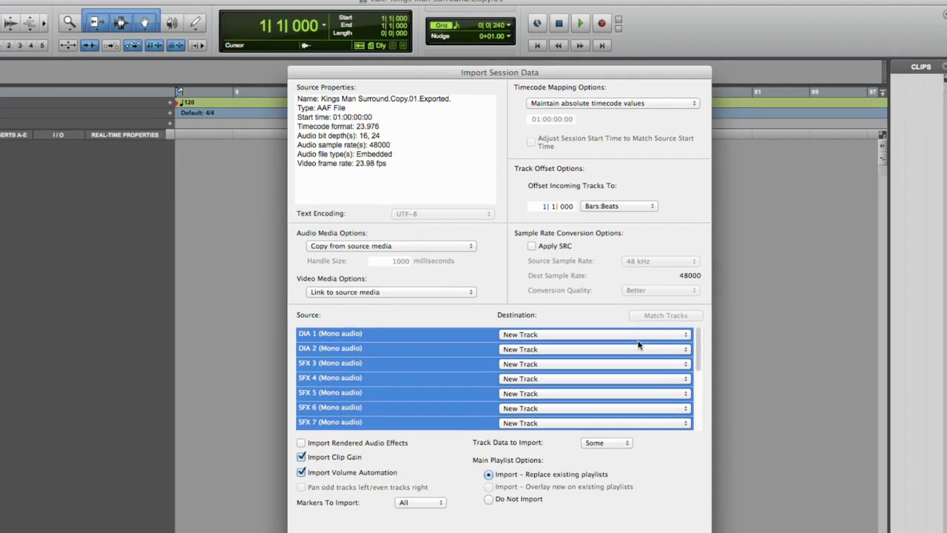